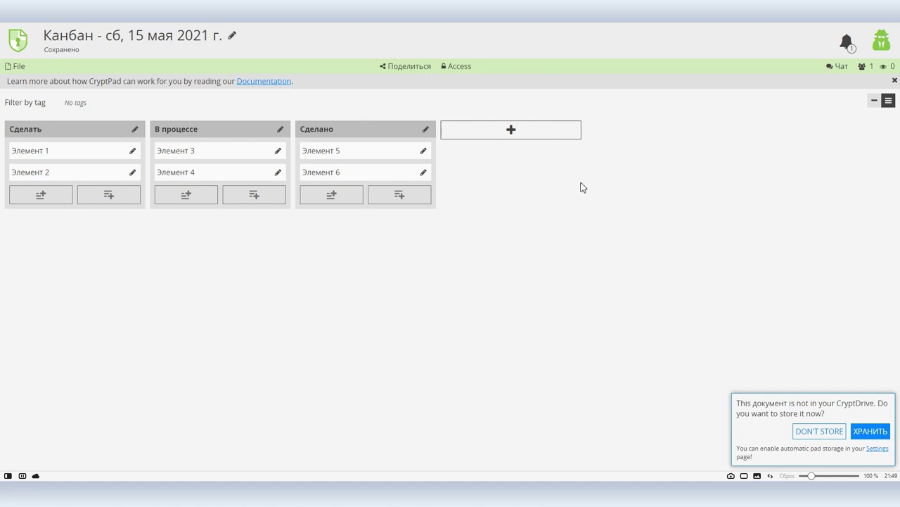
- Leave the new Kanban board and go back to the CryptPad home page
key("alt+Left")
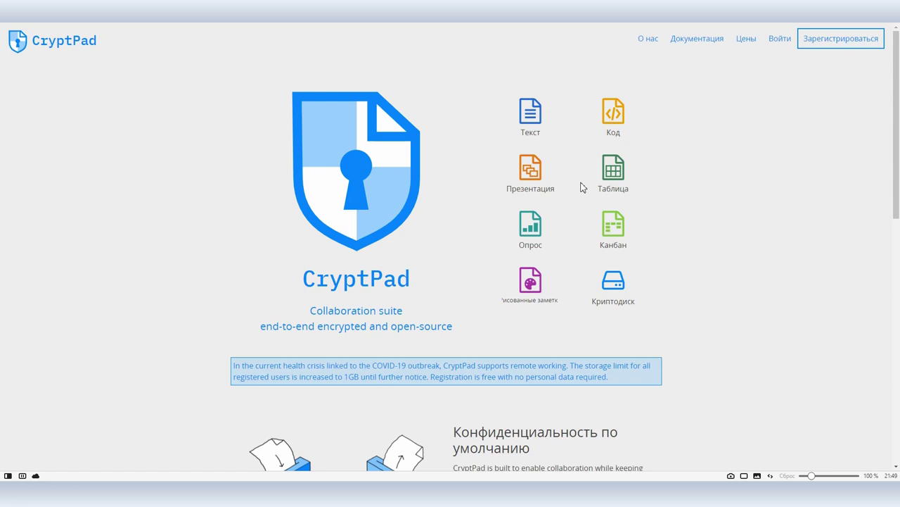
- Open CryptDrive from the Криптодиск tile on the home page
left_click(634, 305)
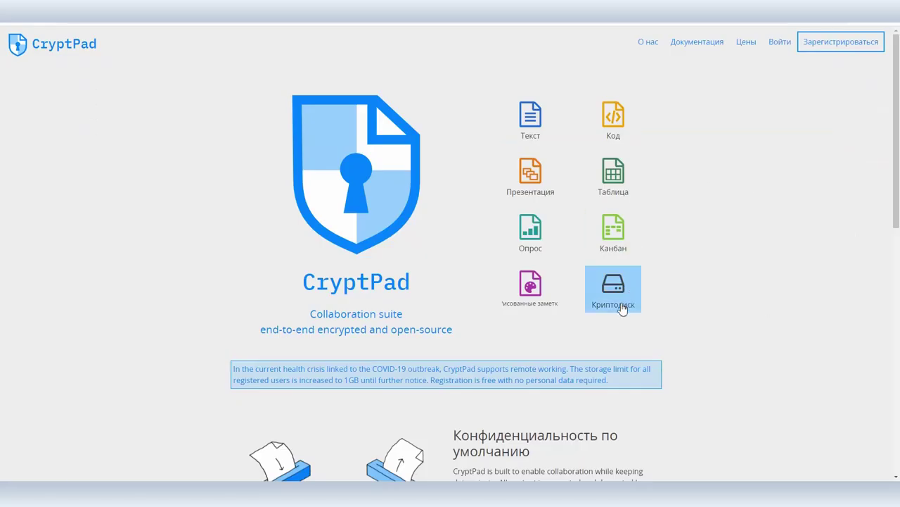
left_click(625, 303)
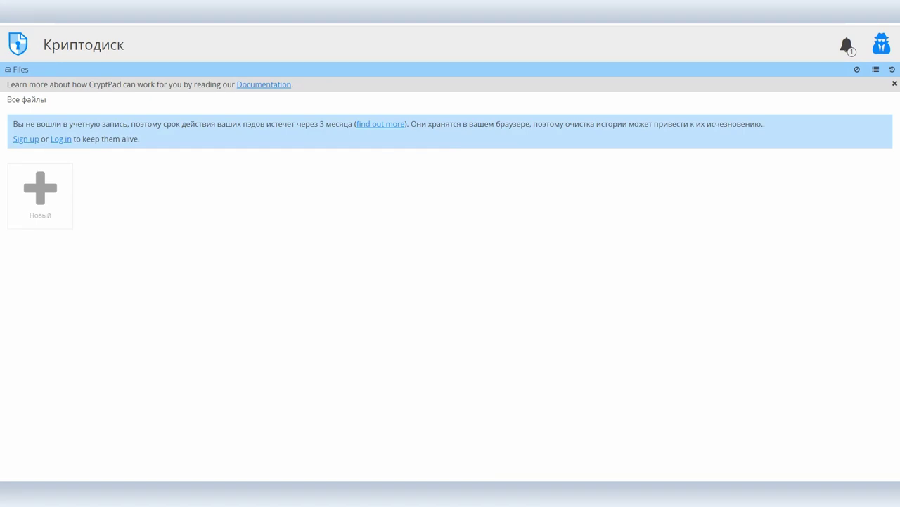
key("alt+Tab")
left_click_drag(479, 269, 177, 271)
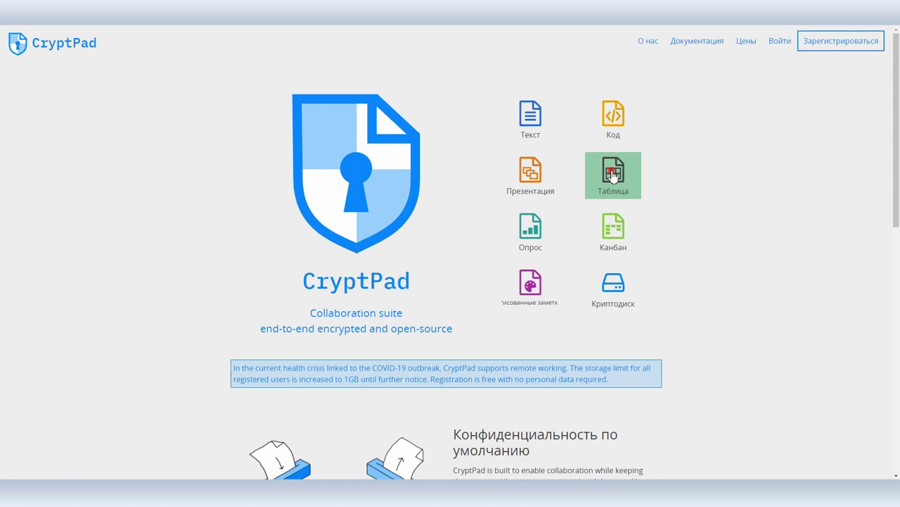
- Create a new spreadsheet, retitle it Зарплата with the date removed, and head to the drive
left_click(613, 174)
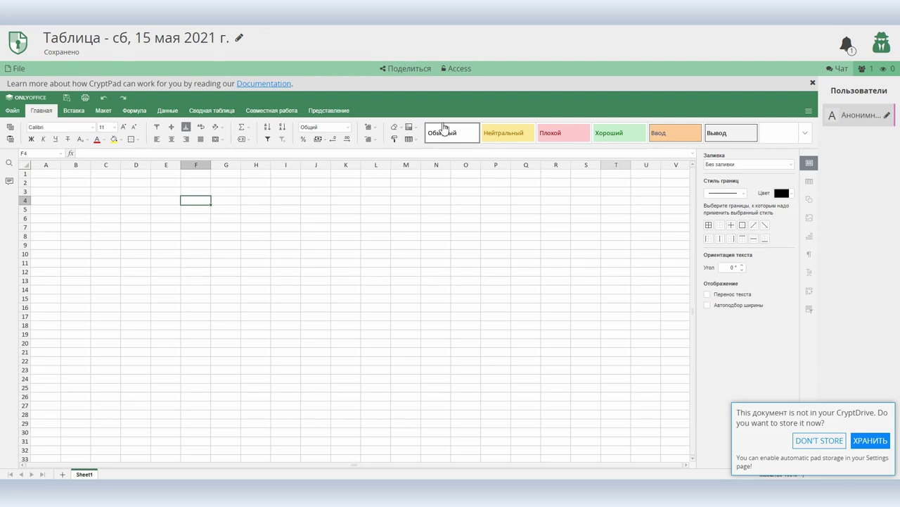
left_click(124, 31)
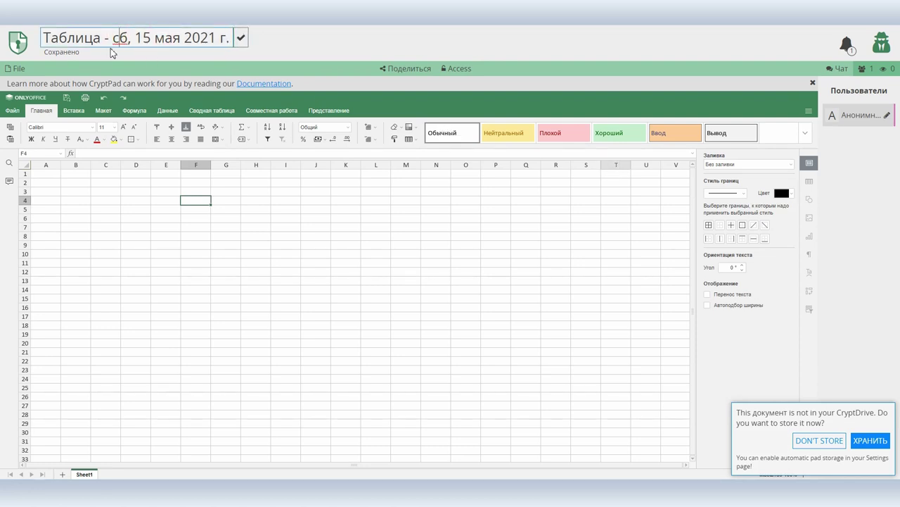
left_click_drag(101, 37, 35, 46)
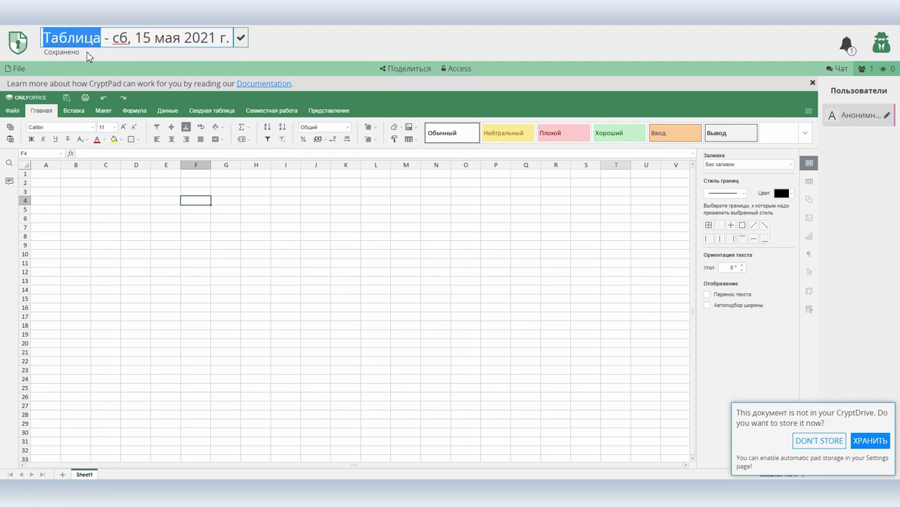
type("Pfhgkfnf")
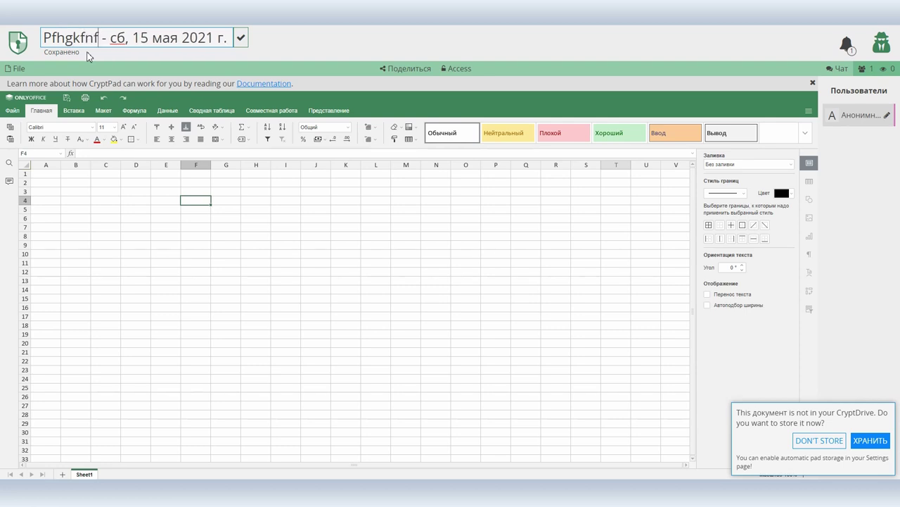
key("Pause")
key("ctrl+Right")
key("ctrl+Right")
key("shift+End")
key("BackSpace")
key("BackSpace")
key("BackSpace")
key("BackSpace")
key("BackSpace")
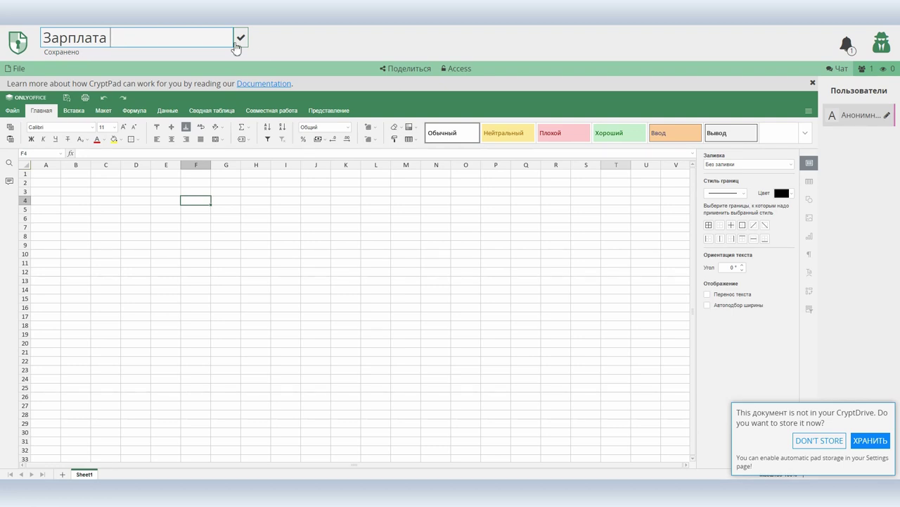
left_click(241, 37)
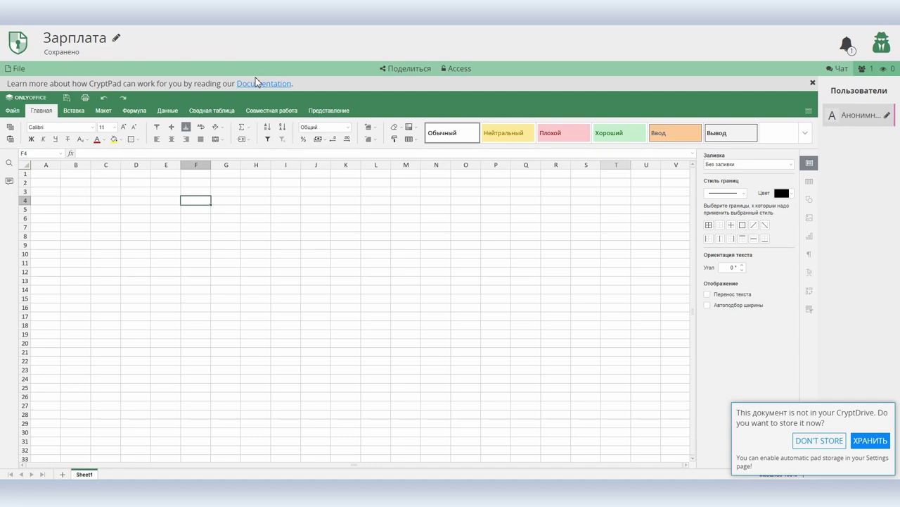
left_click(10, 43)
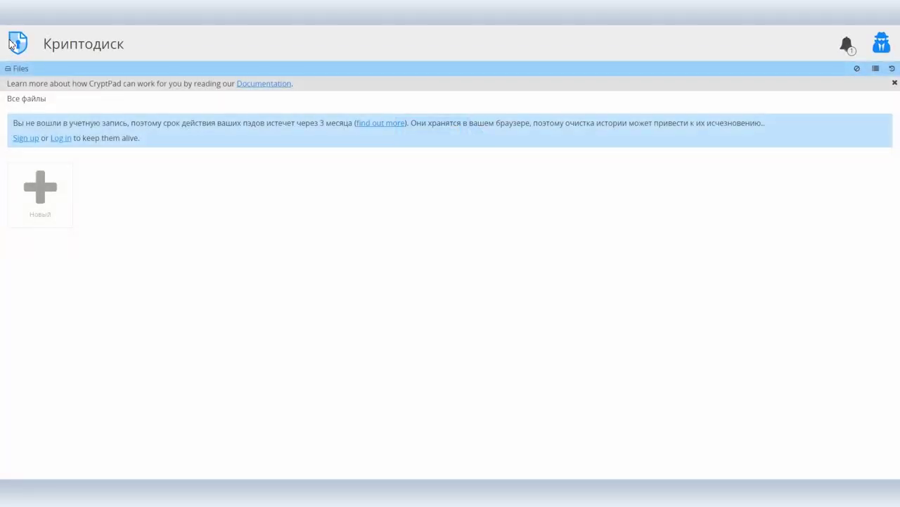
- Store the Зарплата spreadsheet in the drive, then reopen and reload CryptDrive
left_click(9, 43)
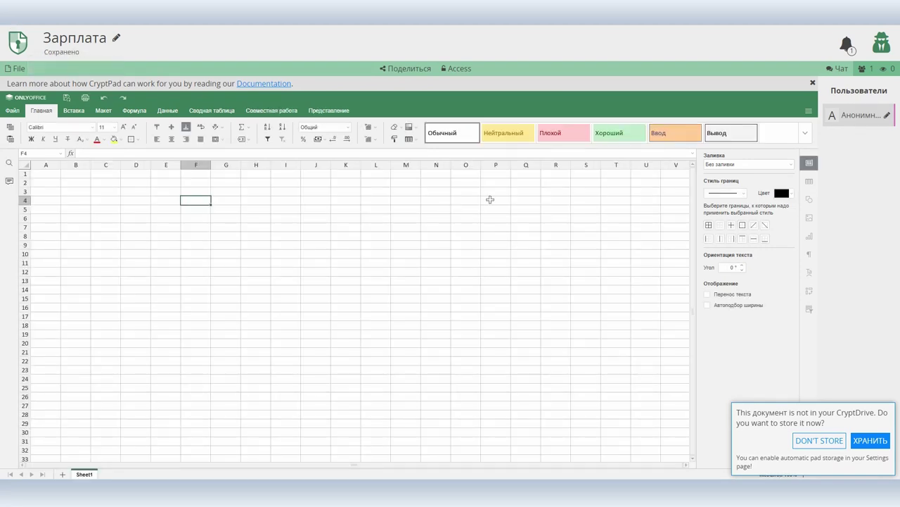
left_click(866, 441)
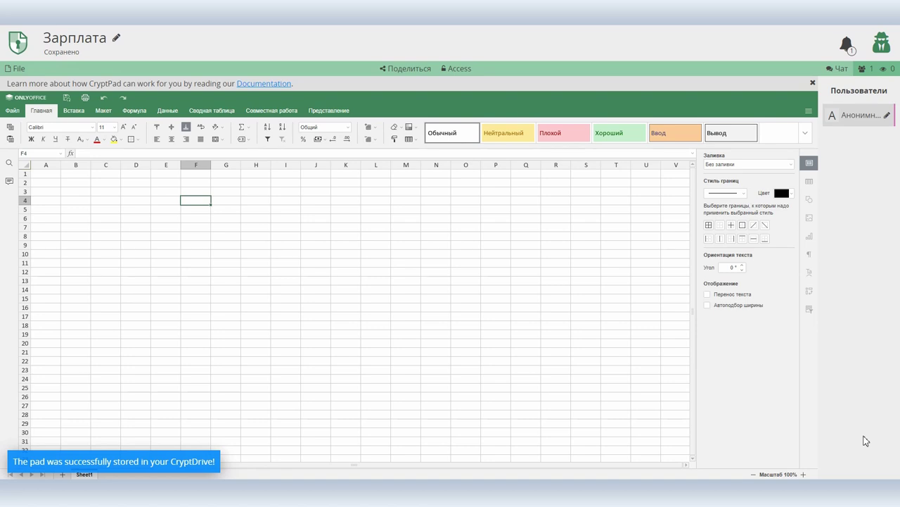
left_click(23, 52)
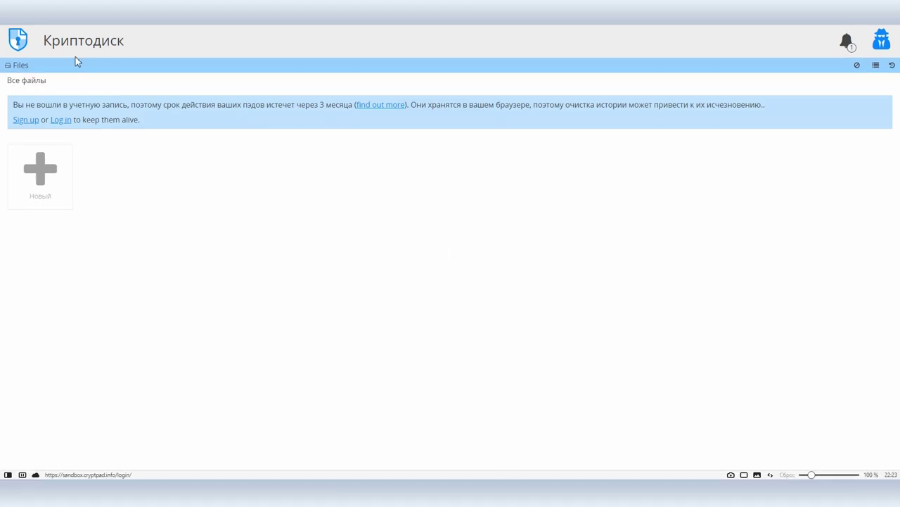
key("F5")
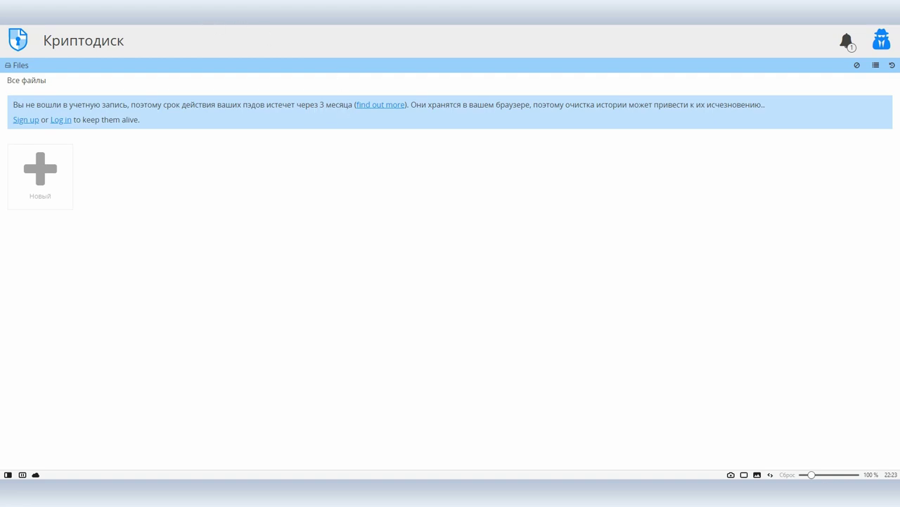
- Go back from CryptDrive to the CryptPad home page
key("alt+Left")
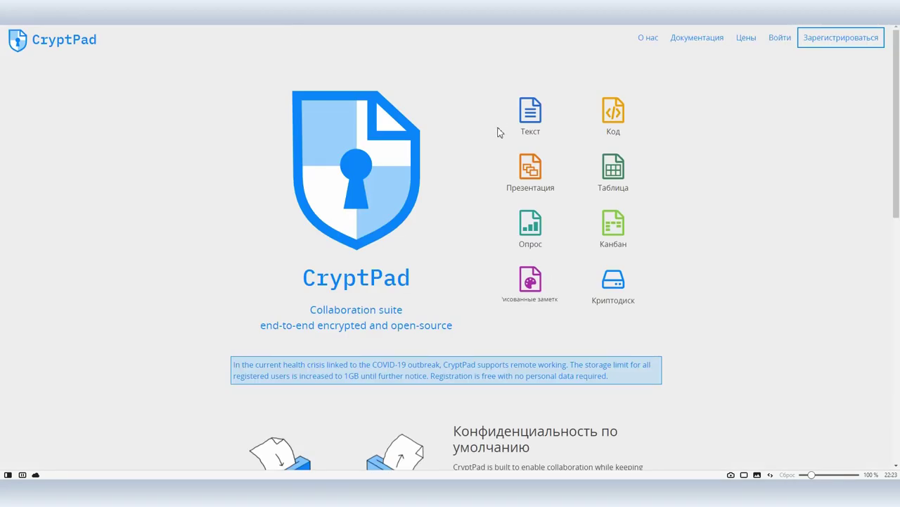
- Register a new account without importing anonymous pads, accepting the terms and confirming the warning
left_click(820, 40)
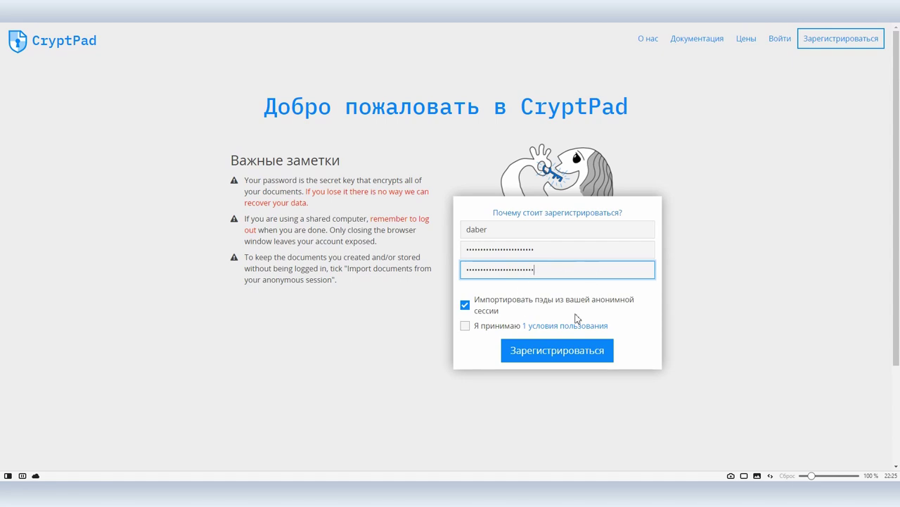
left_click(464, 304)
left_click(465, 326)
left_click(550, 355)
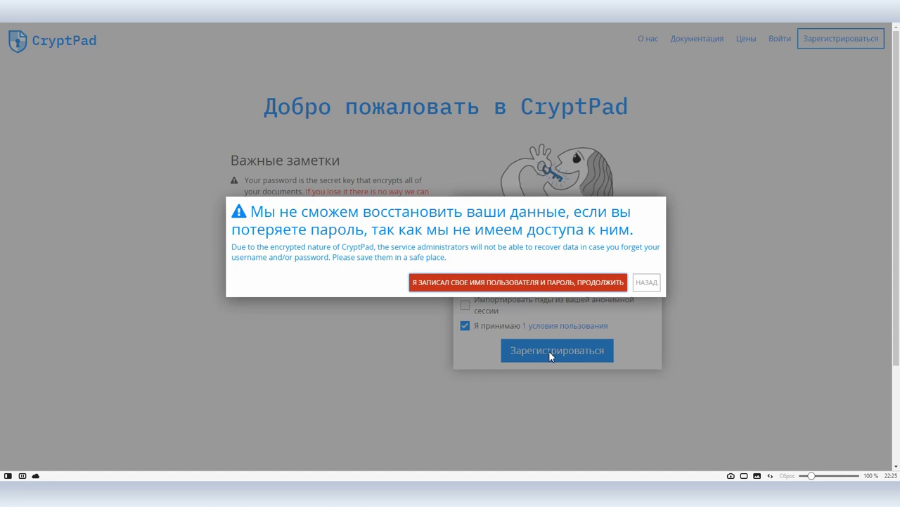
left_click(496, 283)
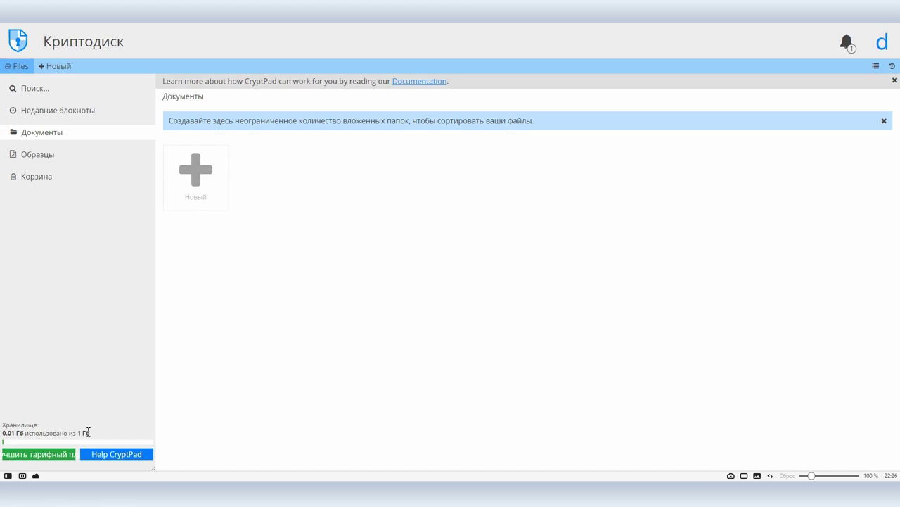
- Create a plain folder named Работа in Документы
left_click(198, 182)
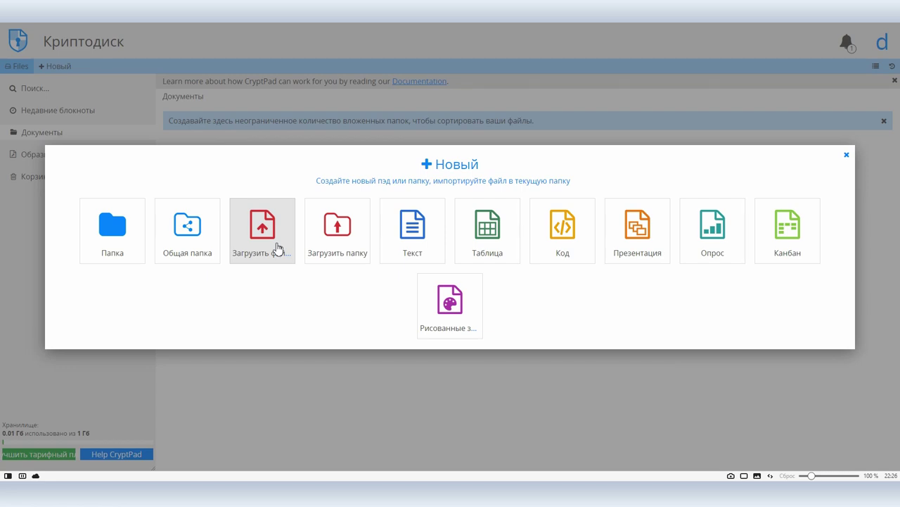
left_click(116, 229)
type("Работа")
left_click(271, 180)
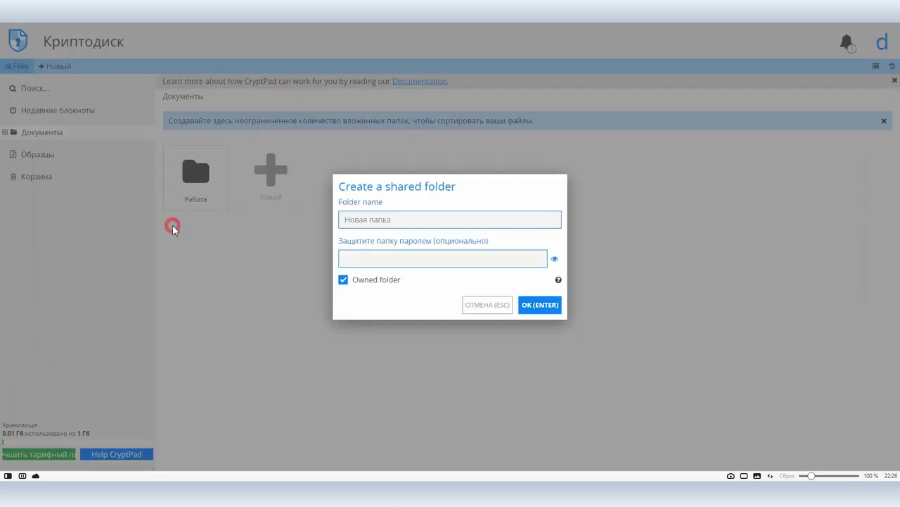
- Create a shared folder named Личная жизнь protected with a password
left_click(172, 226)
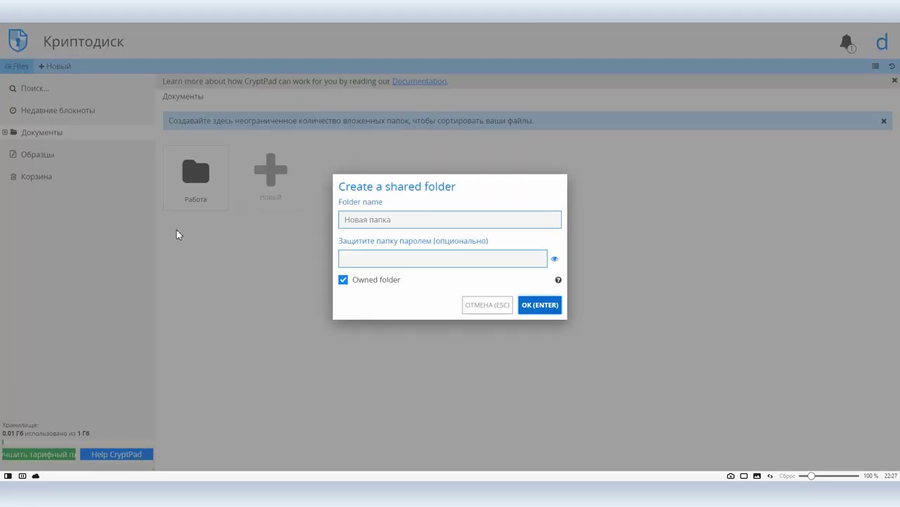
left_click(358, 220)
type("Личная жизнь")
left_click(369, 254)
type("1234567890")
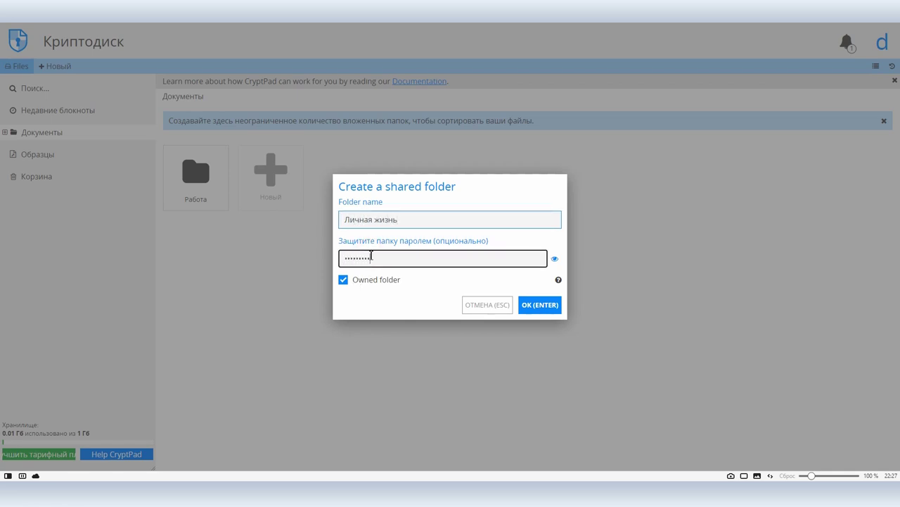
left_click(539, 305)
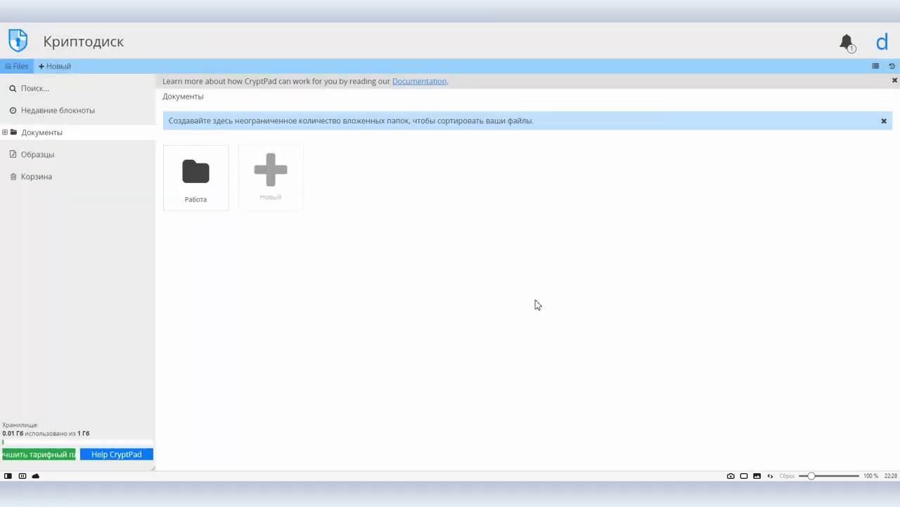
- Upload ThUfHNmePqg.jpg to CryptDrive by dragging it in from Total Commander
key("alt+Tab")
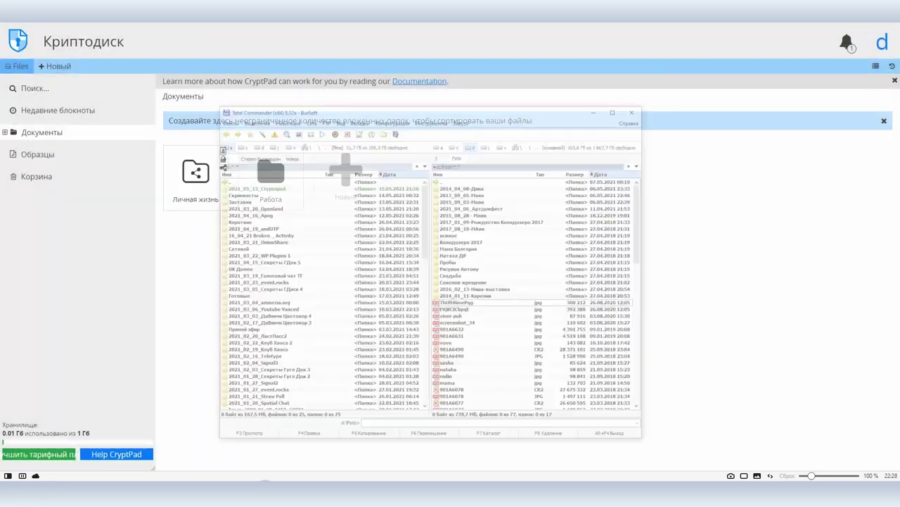
left_click_drag(460, 31, 774, 51)
left_click_drag(788, 259, 438, 254)
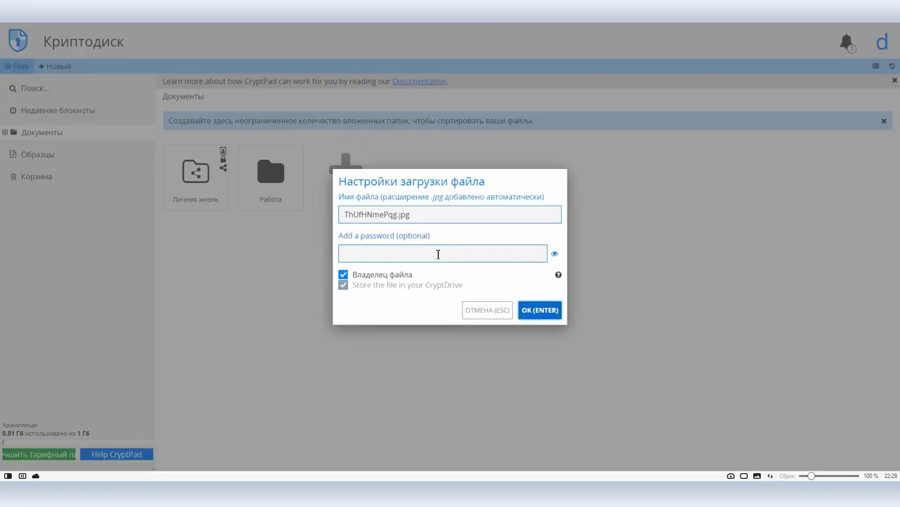
left_click(438, 254)
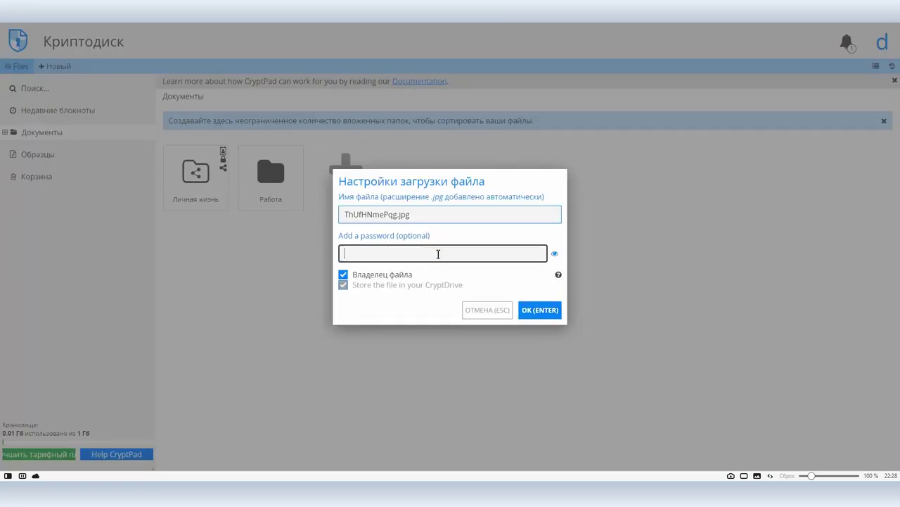
left_click(553, 310)
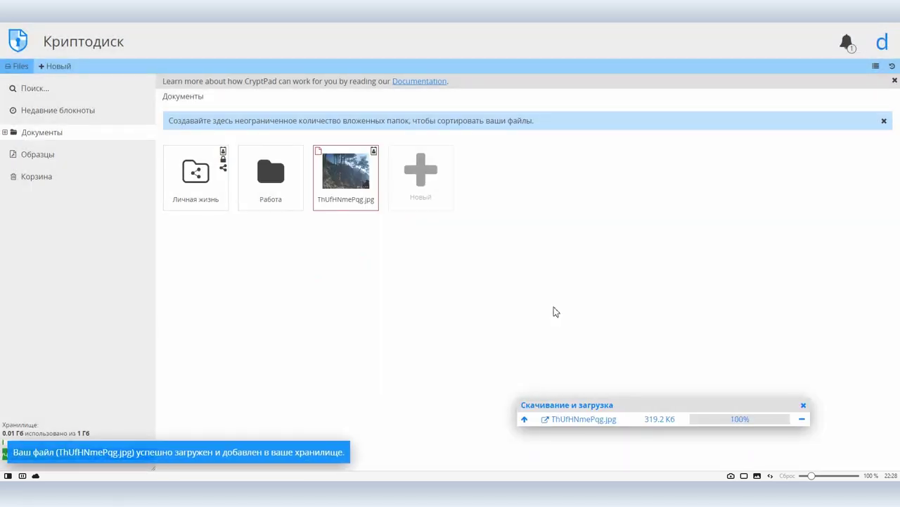
- Move the uploaded image into the Работа folder, check it there, and return to Документы
left_click_drag(360, 172, 282, 194)
double_click(270, 184)
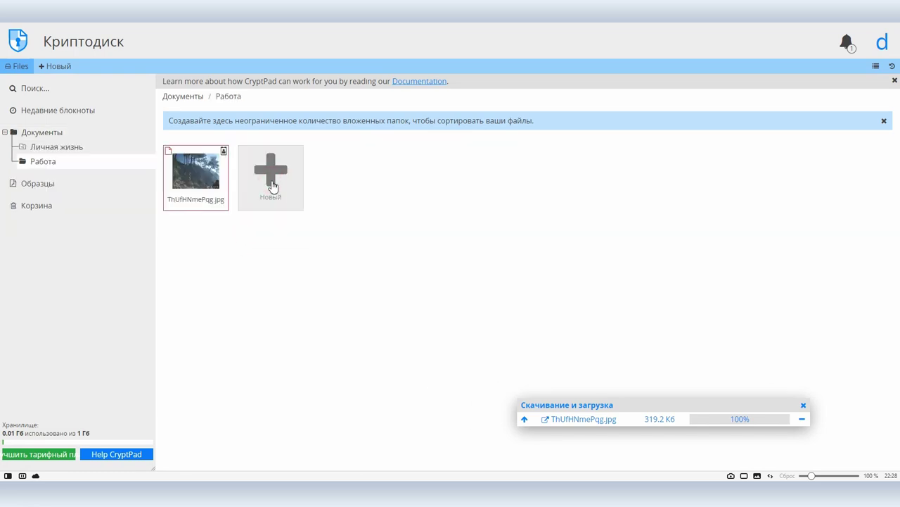
left_click(188, 97)
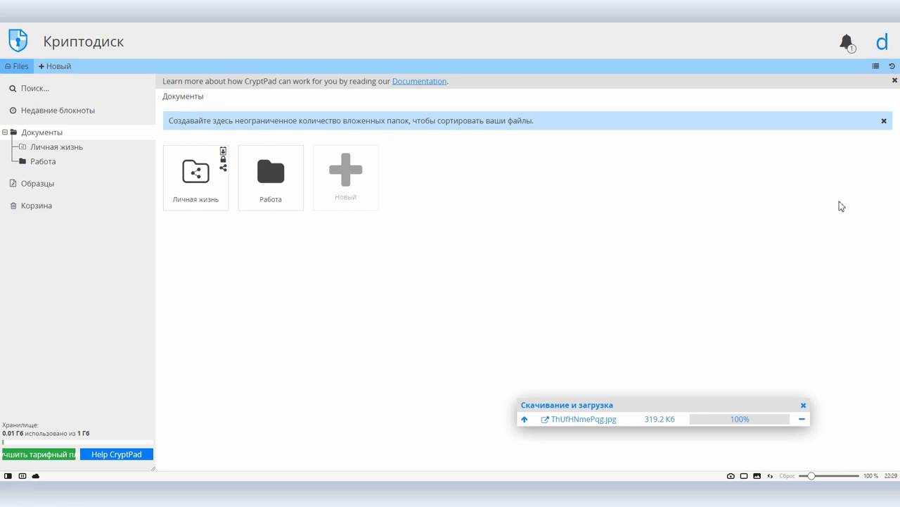
left_click(882, 43)
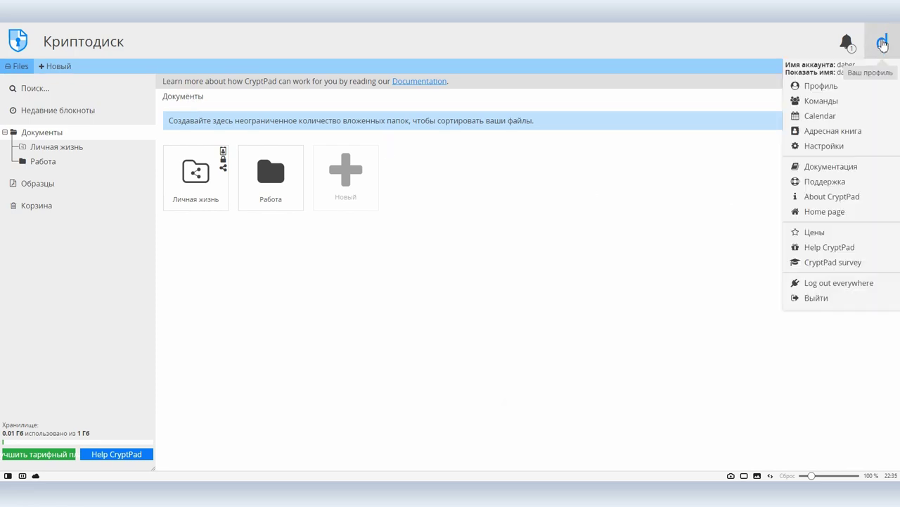
left_click(822, 116)
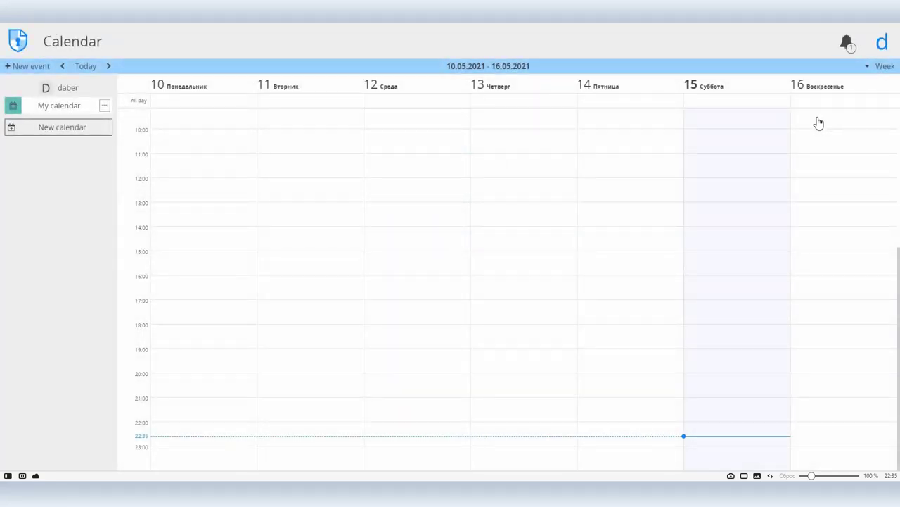
left_click(873, 47)
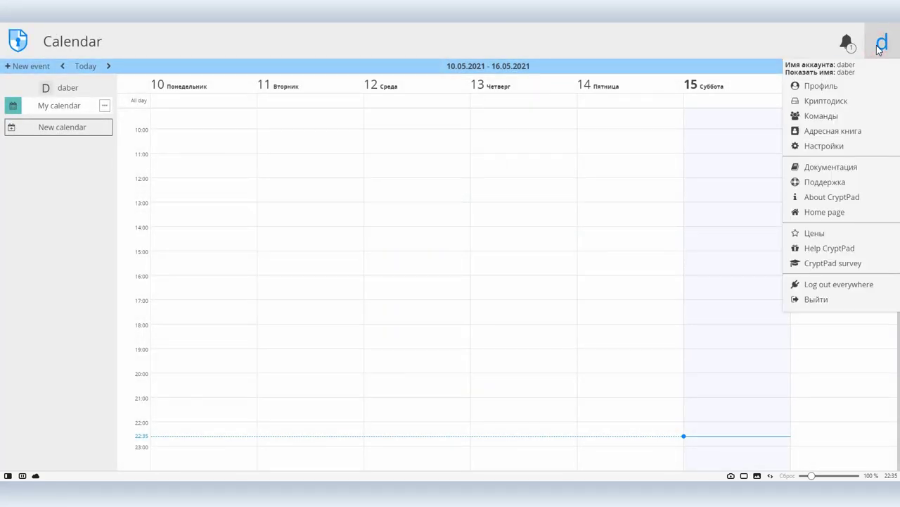
left_click(810, 131)
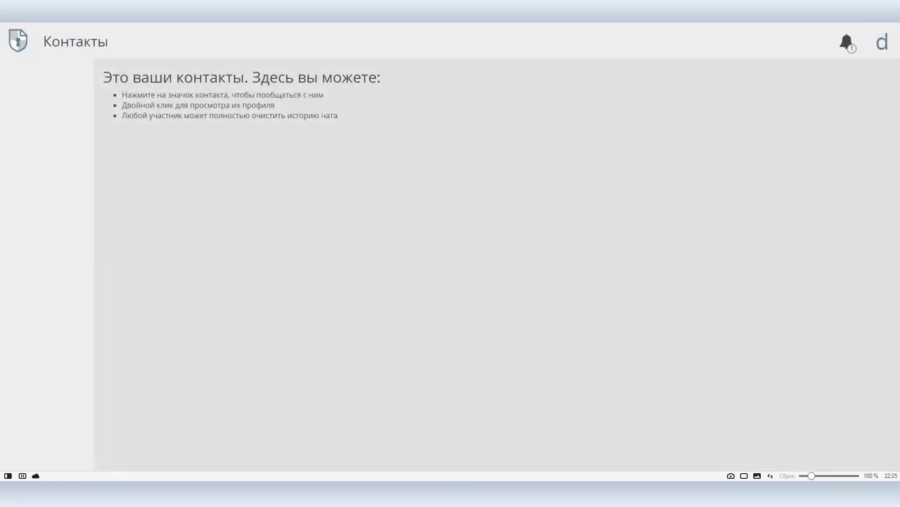
key("ctrl+Tab")
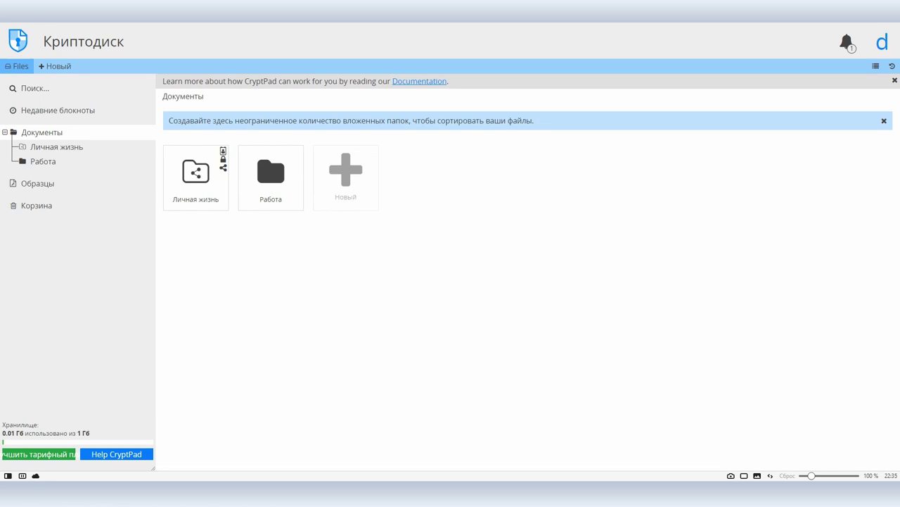
left_click(879, 48)
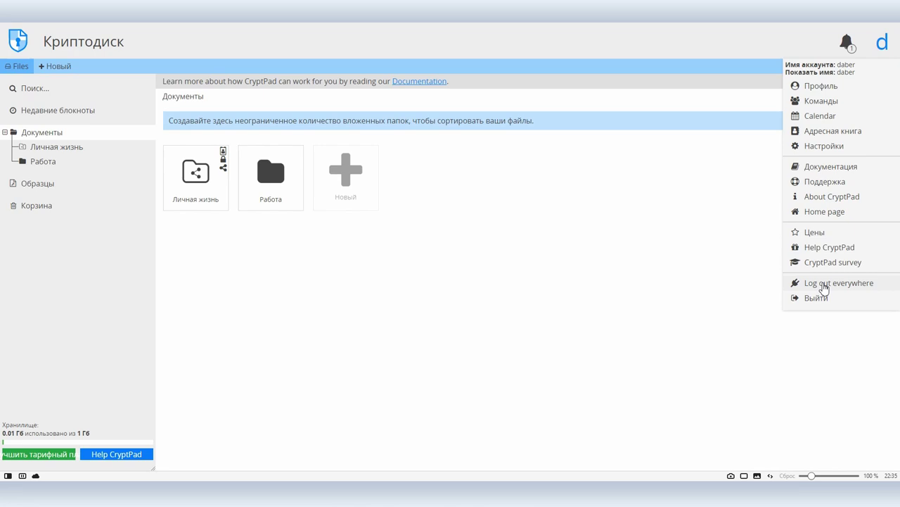
left_click(563, 314)
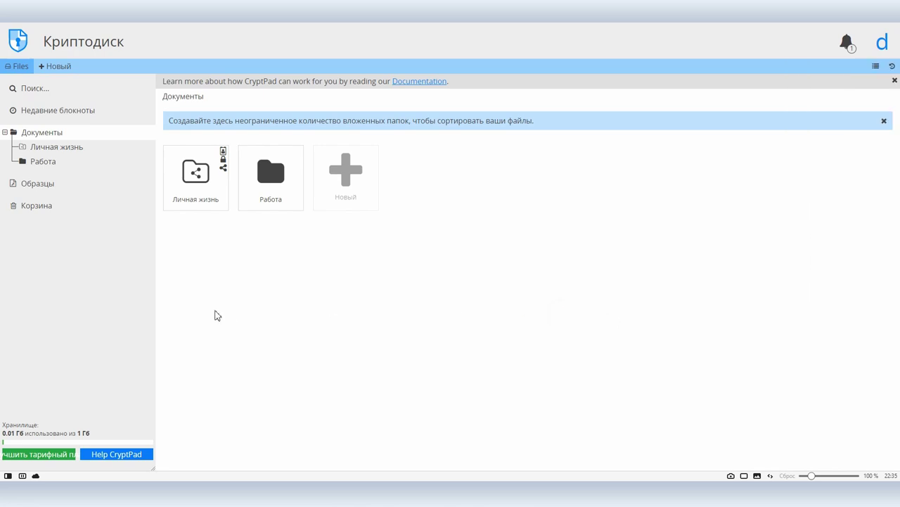
- Open Работа and view the image's access settings, closing them unchanged
double_click(275, 184)
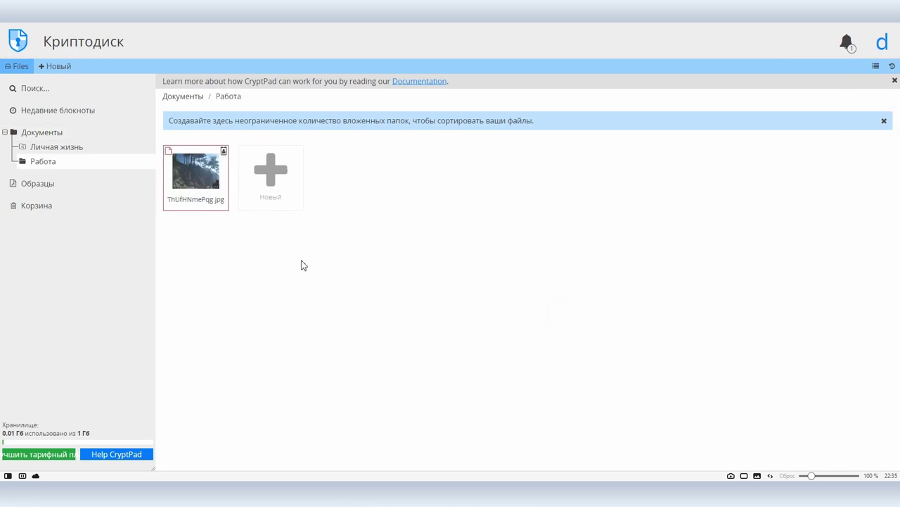
left_click(197, 185)
right_click(198, 184)
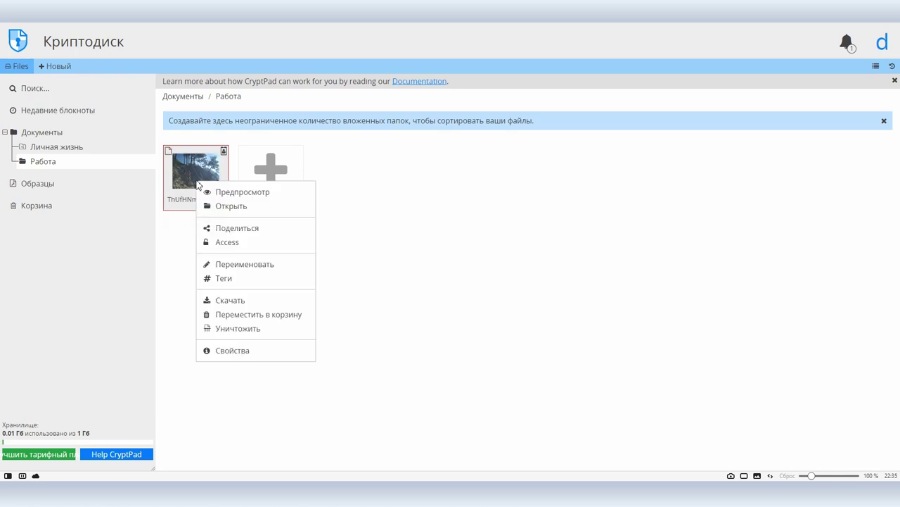
left_click(231, 242)
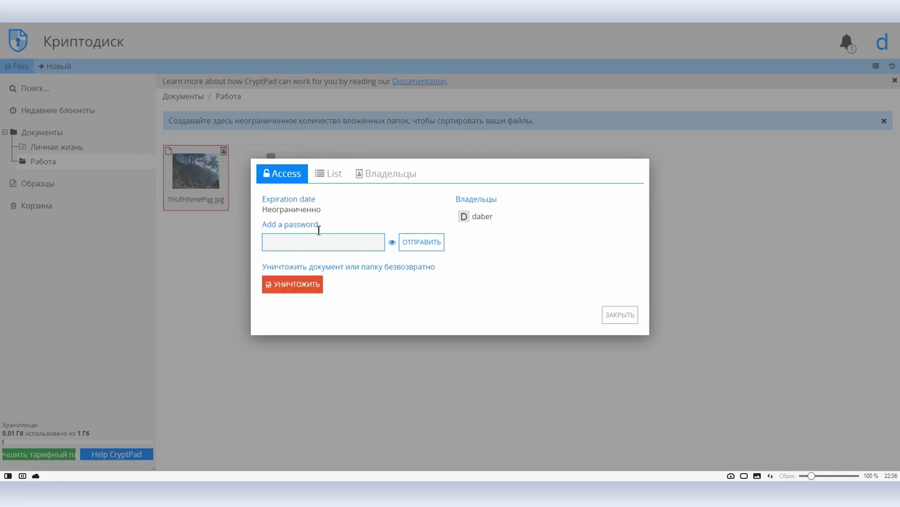
left_click(618, 315)
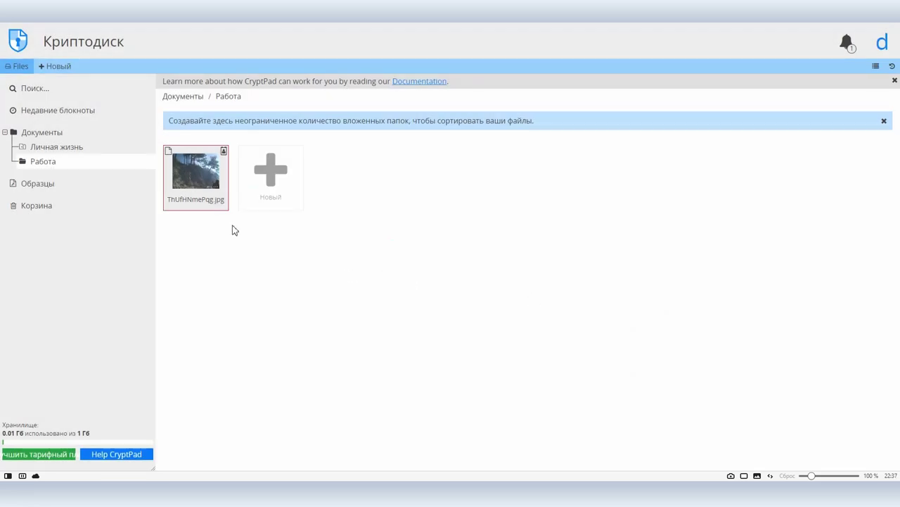
- Copy the image's share link and load it in a new browser tab
right_click(187, 174)
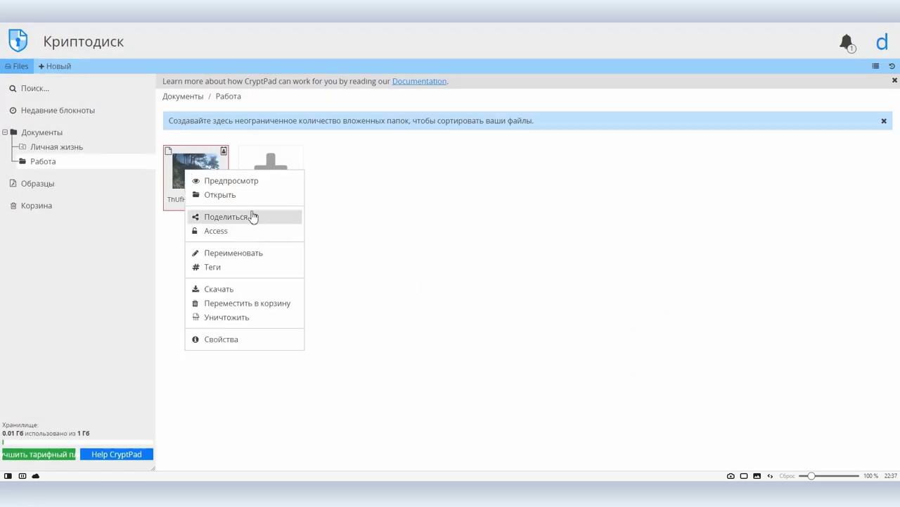
left_click(253, 215)
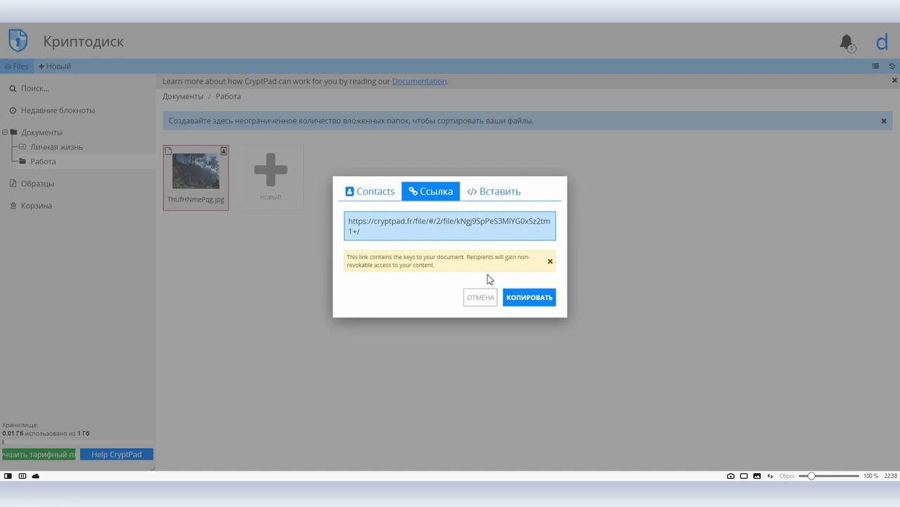
left_click(520, 297)
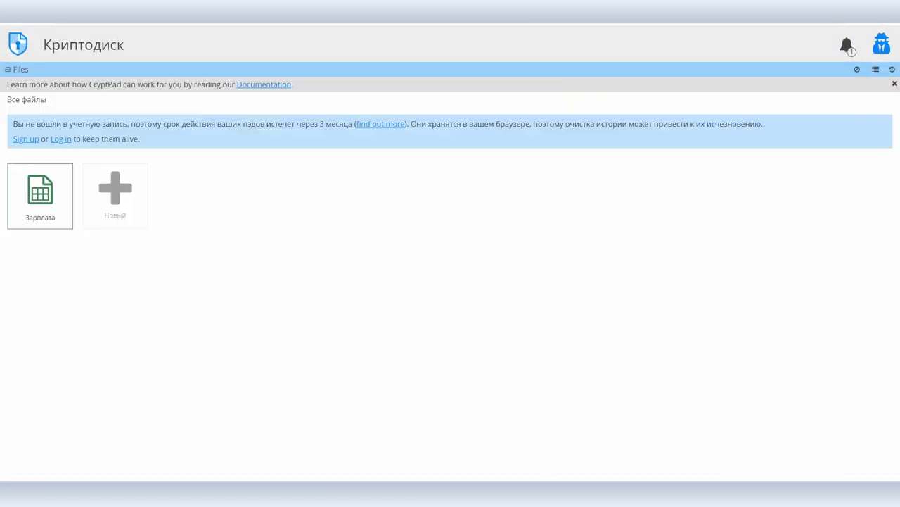
key("ctrl+t")
key("ctrl+v")
key("Return")
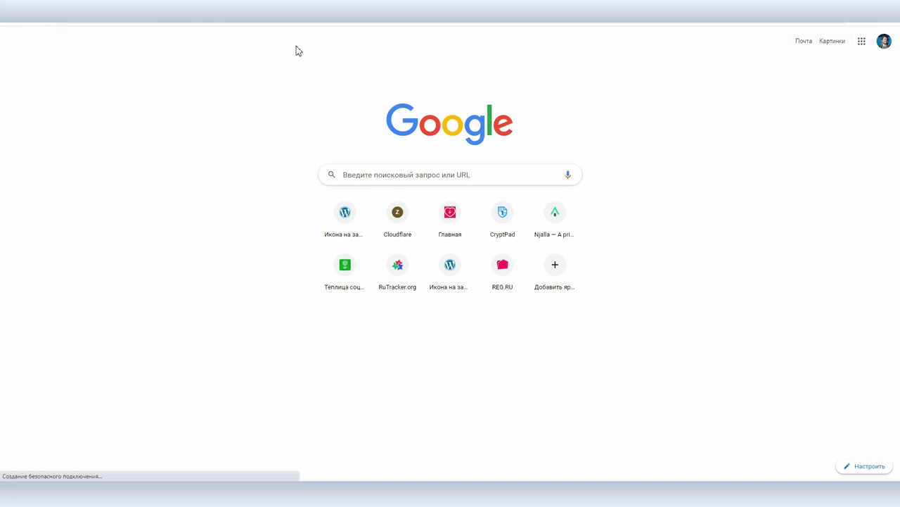